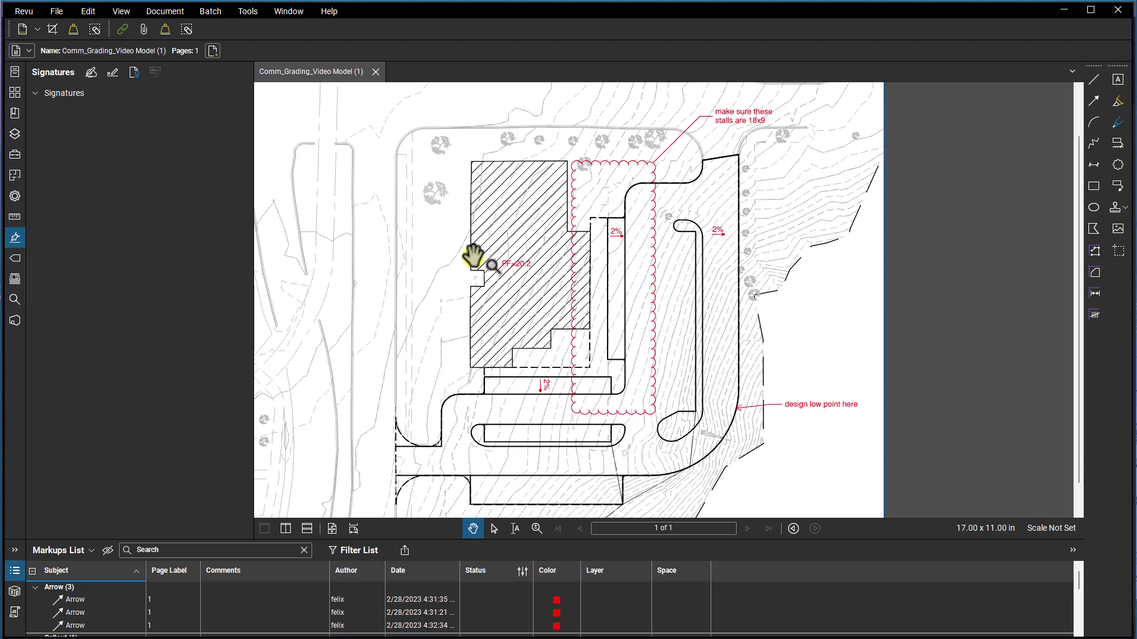
{"action": "scroll", "coordinate": [456, 261], "scroll_direction": "up", "scroll_amount": 1}
{"action": "scroll", "coordinate": [437, 278], "scroll_direction": "up", "scroll_amount": 1}
{"action": "scroll", "coordinate": [437, 278], "scroll_direction": "down", "scroll_amount": 1}
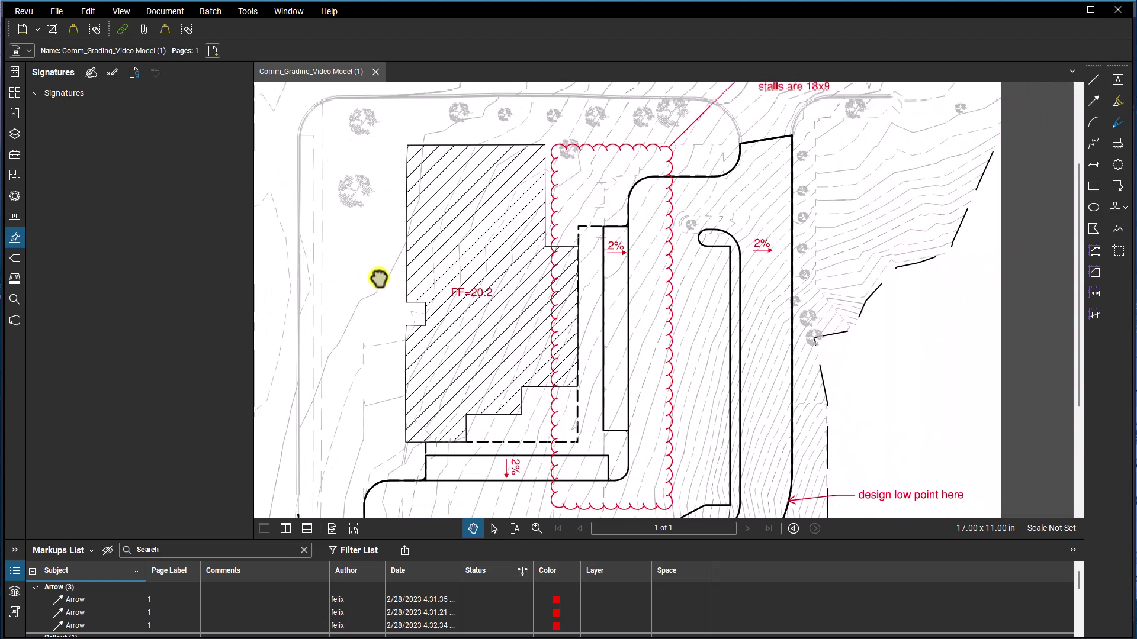
{"action": "scroll", "coordinate": [394, 283], "scroll_direction": "down", "scroll_amount": 1}
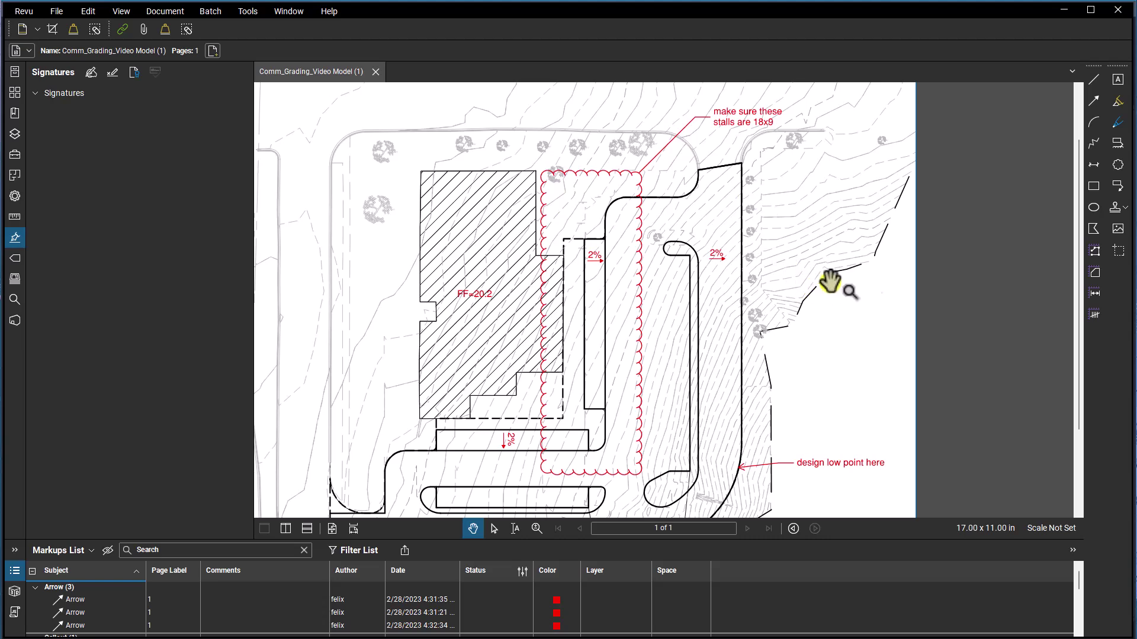
Minimise Revu to reveal the Comm-Grading-Webinar drawing, then run and cancel TRACE.
{"action": "left_click", "coordinate": [1062, 9]}
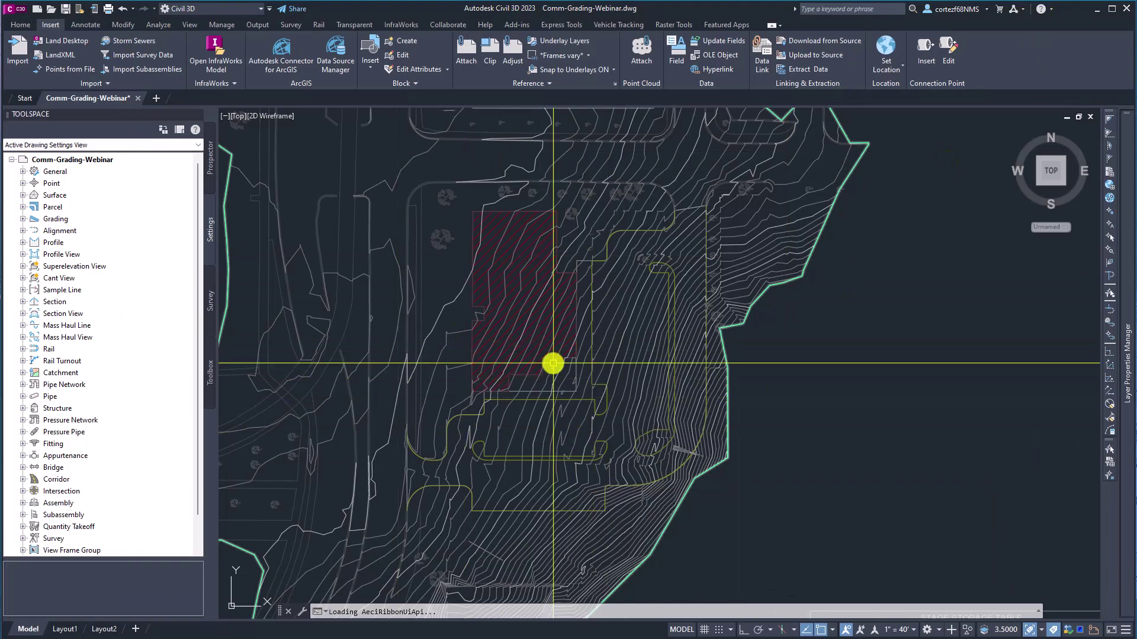
{"action": "mouse_move", "coordinate": [553, 364]}
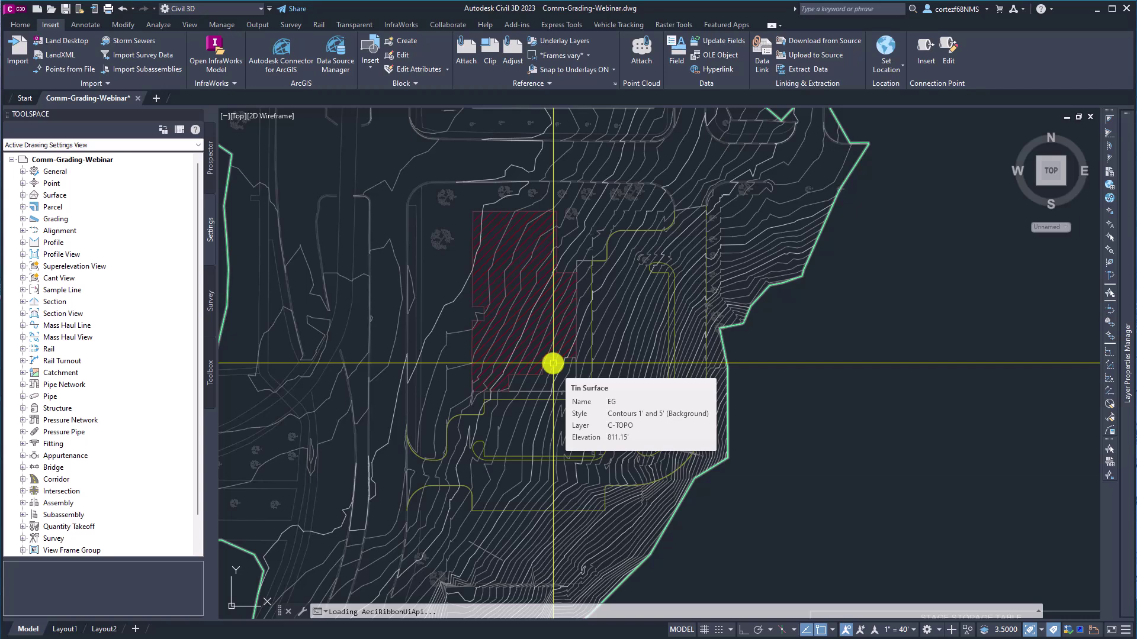
{"action": "type", "text": "trac"}
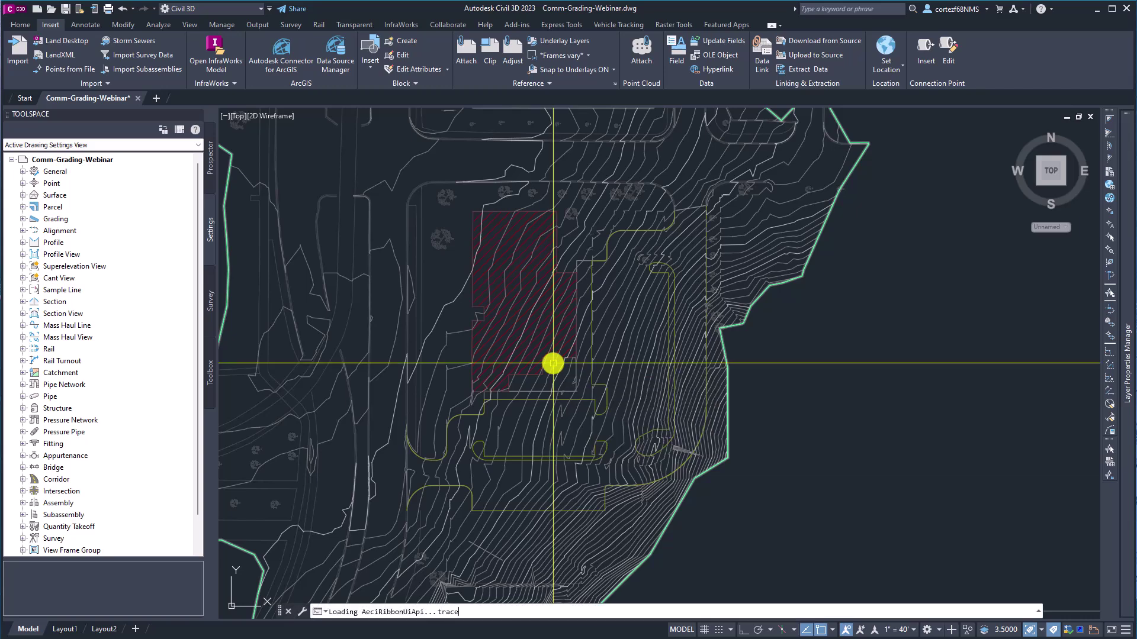
{"action": "type", "text": "e"}
{"action": "key", "text": "Return"}
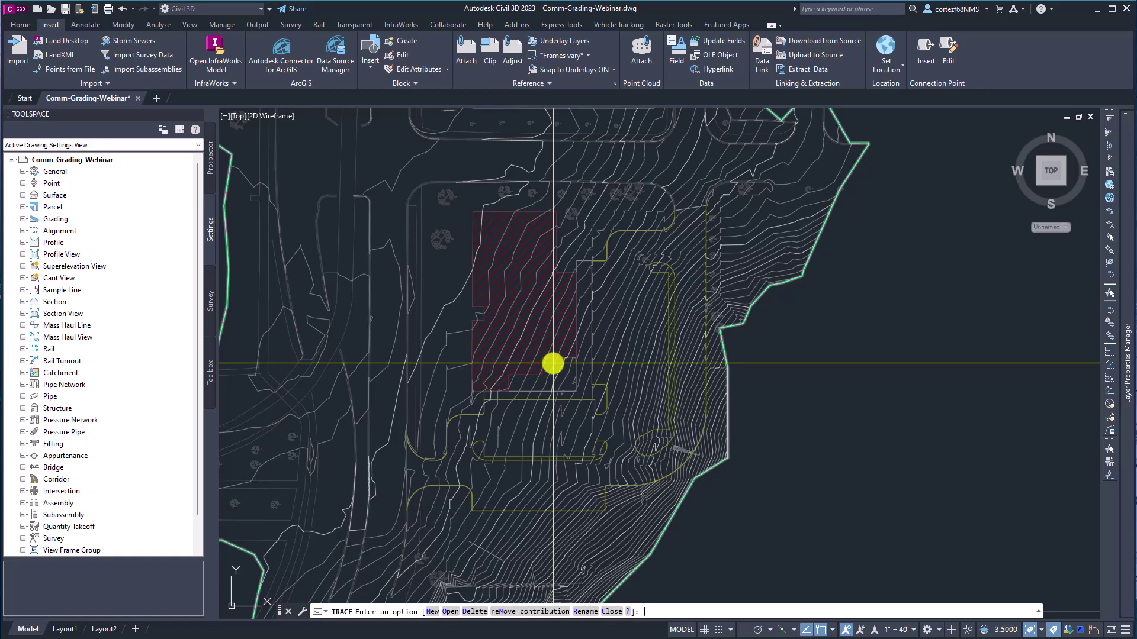
{"action": "key", "text": "Escape"}
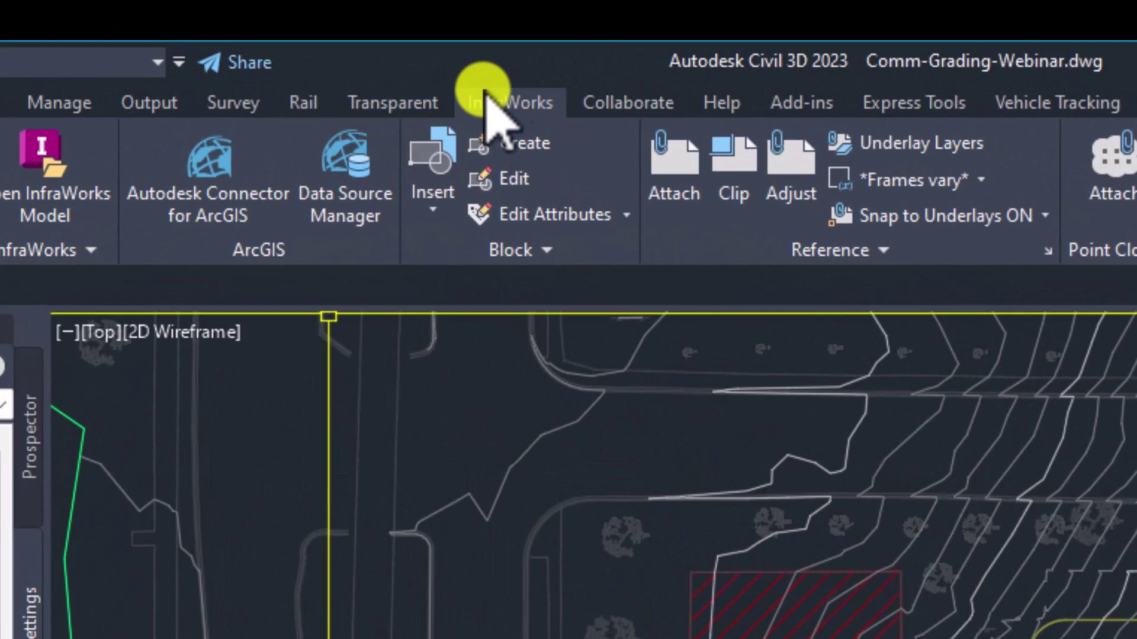
Import Comm_Grading_Video Model (1).pdf from Redlines as Trace1 via the Traces palette.
{"action": "left_click", "coordinate": [622, 110]}
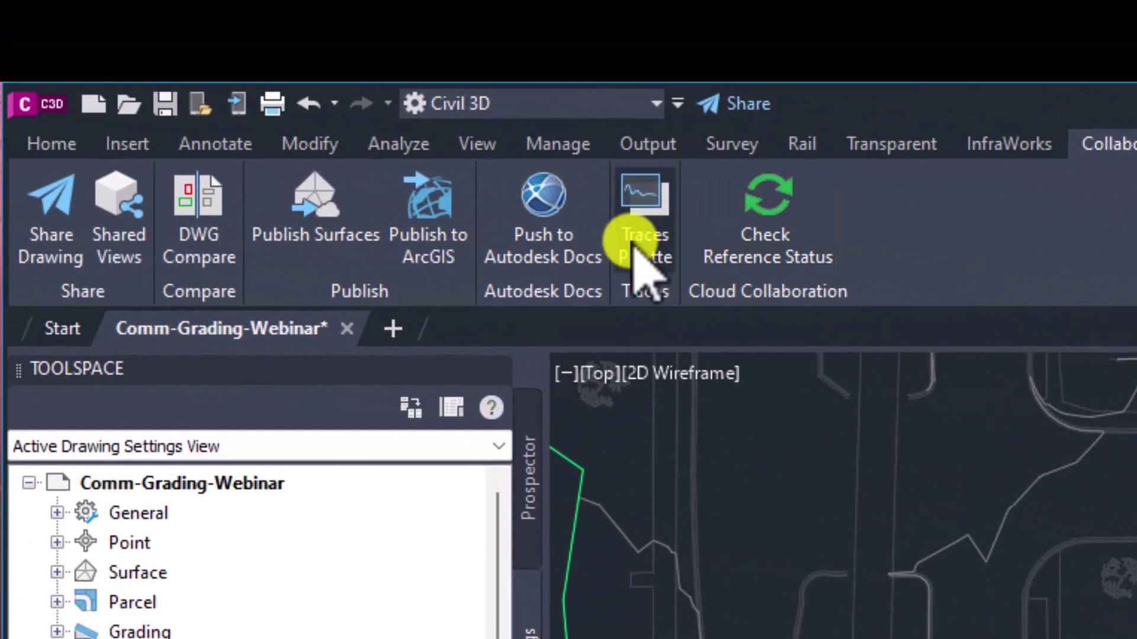
{"action": "left_click", "coordinate": [637, 249]}
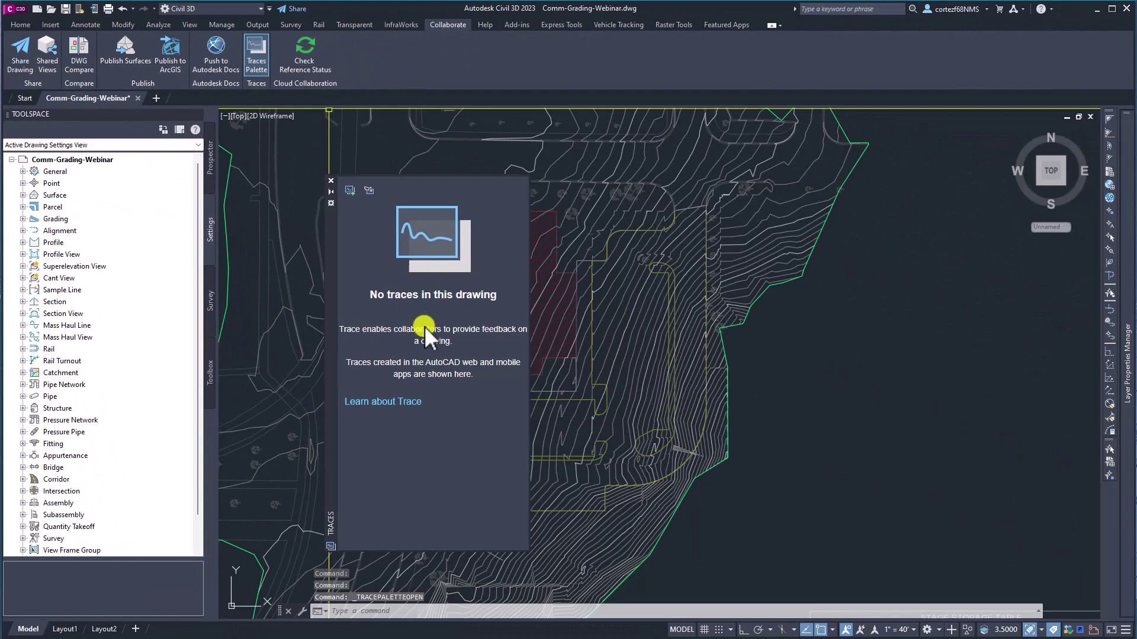
{"action": "left_click", "coordinate": [369, 190]}
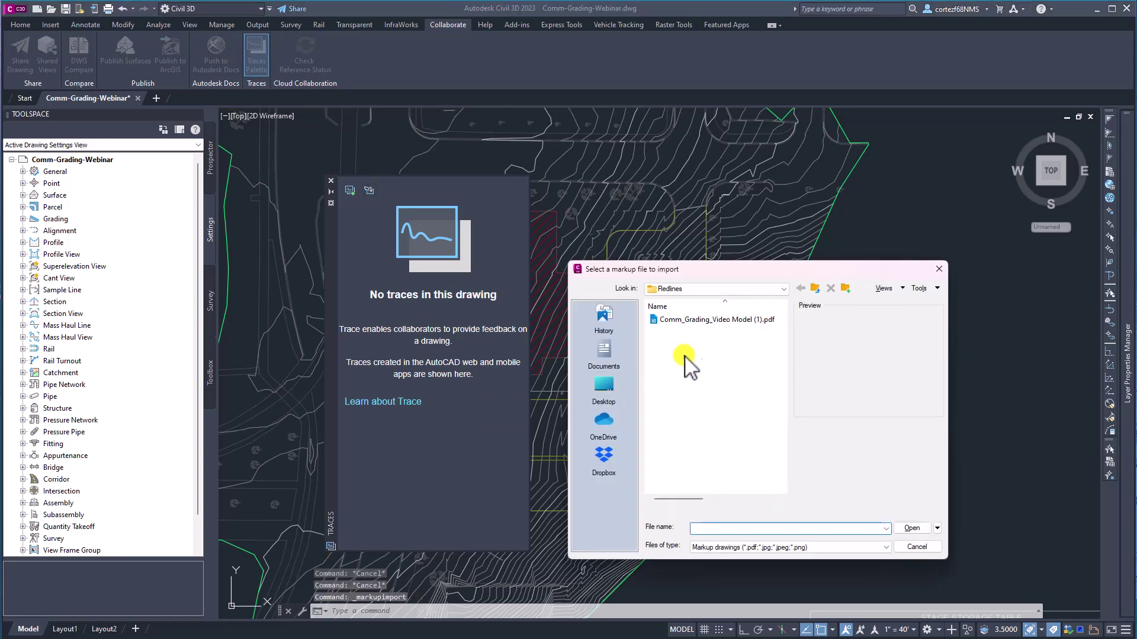
{"action": "left_click", "coordinate": [718, 320]}
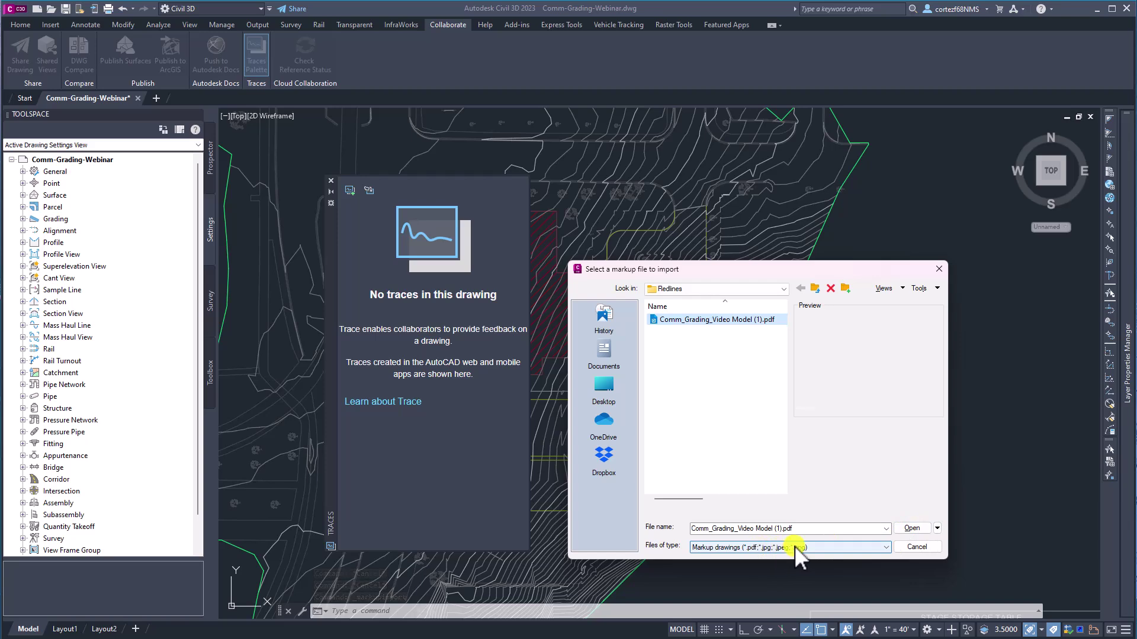
{"action": "left_click", "coordinate": [912, 528]}
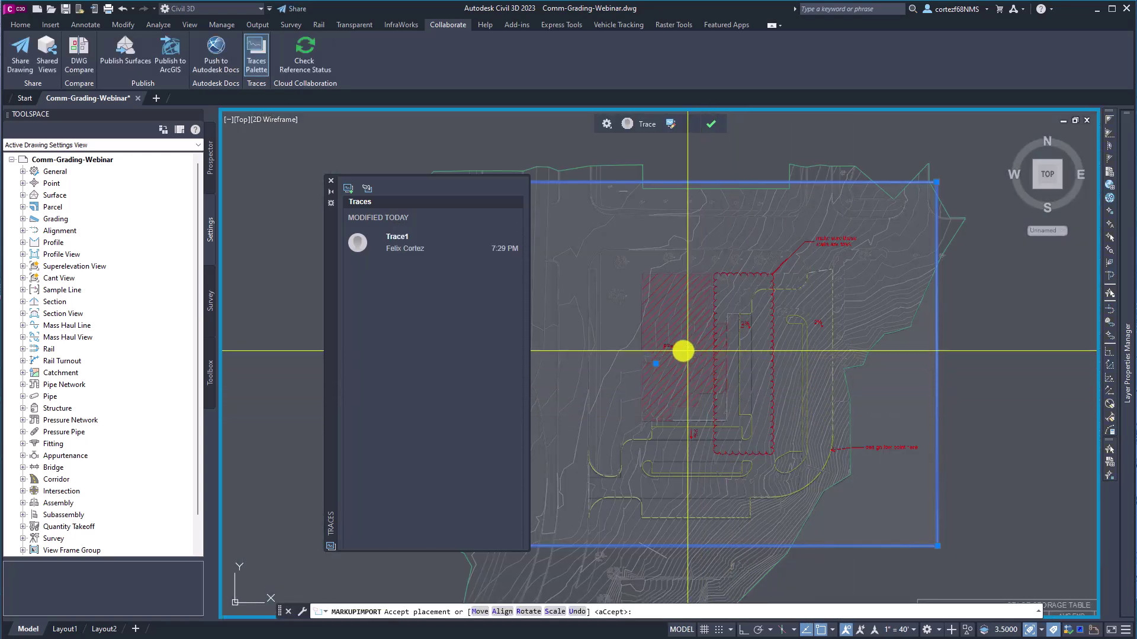
Check the markup's position over the site and accept Trace1's placement.
{"action": "mouse_move", "coordinate": [690, 350]}
{"action": "middle_mouse_down"}
{"action": "mouse_move", "coordinate": [934, 338]}
{"action": "mouse_move", "coordinate": [723, 337]}
{"action": "middle_mouse_up"}
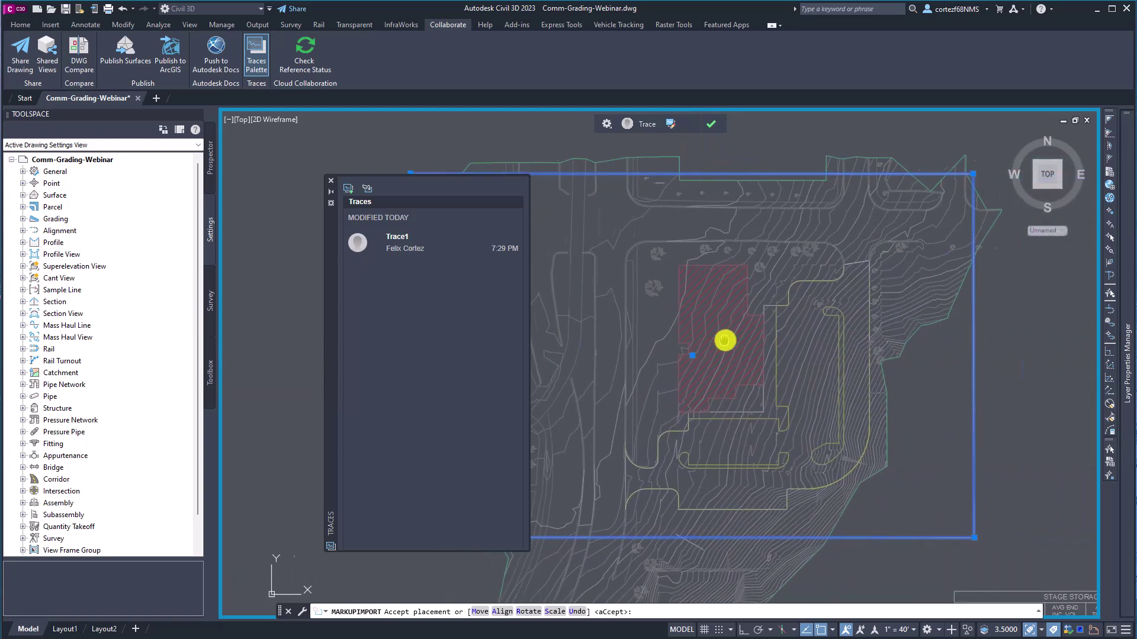
{"action": "scroll", "coordinate": [723, 338], "scroll_direction": "up", "scroll_amount": 5}
{"action": "scroll", "coordinate": [736, 329], "scroll_direction": "up", "scroll_amount": 2}
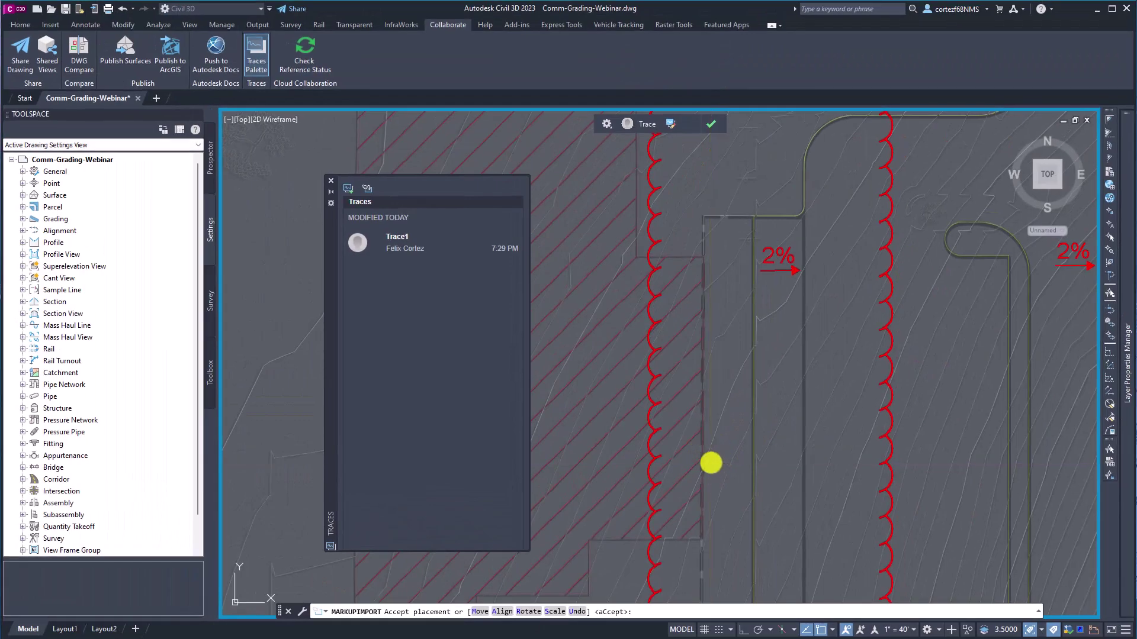
{"action": "key", "text": "Return"}
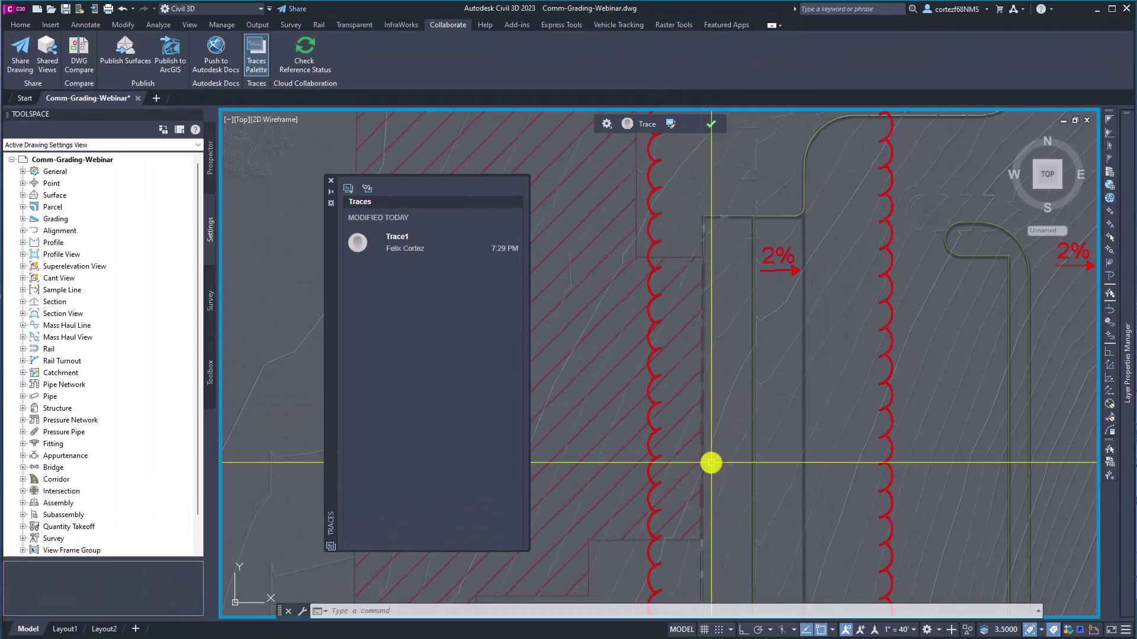
Switch Trace1 from viewing into trace-editing mode.
{"action": "scroll", "coordinate": [711, 463], "scroll_direction": "down", "scroll_amount": 5}
{"action": "middle_click_drag", "start_coordinate": [718, 452], "coordinate": [764, 398]}
{"action": "scroll", "coordinate": [766, 401], "scroll_direction": "down", "scroll_amount": 3}
{"action": "scroll", "coordinate": [752, 394], "scroll_direction": "up", "scroll_amount": 6}
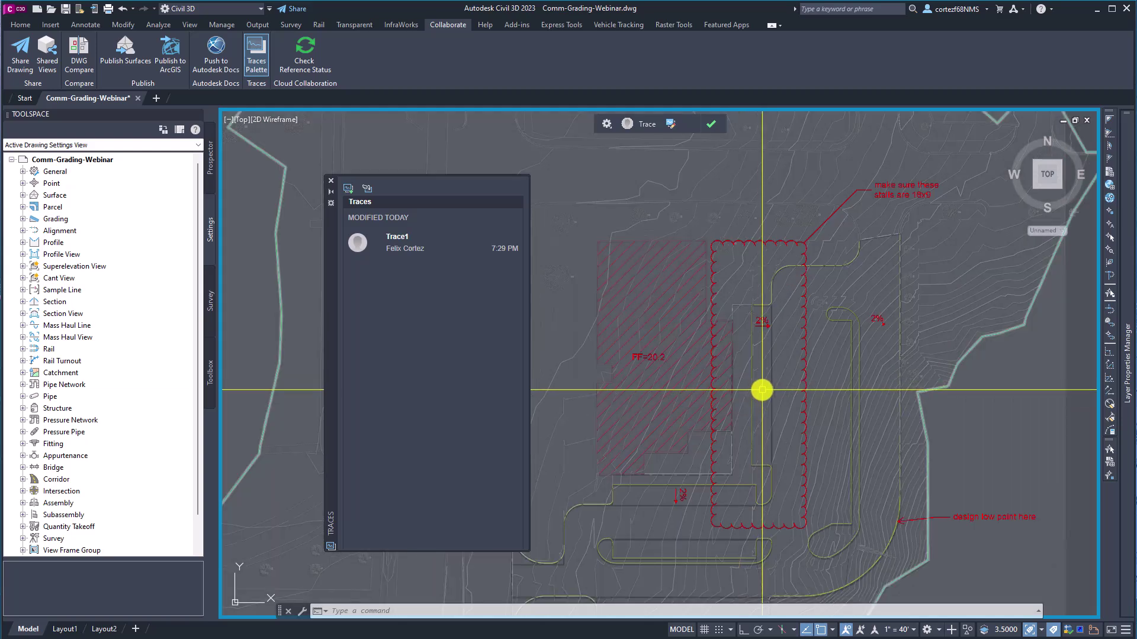
{"action": "left_click", "coordinate": [673, 123]}
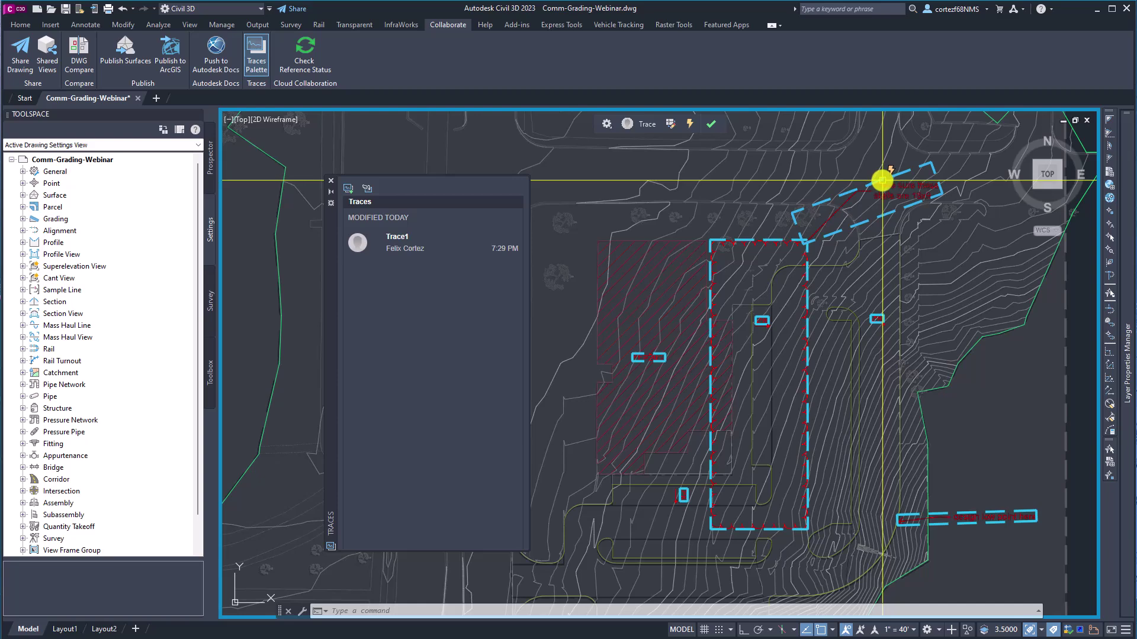
Pick the 'MAKE SURE THESE STALLS ARE 18X9' comment and insert it as an Mleader.
{"action": "left_click", "coordinate": [883, 181]}
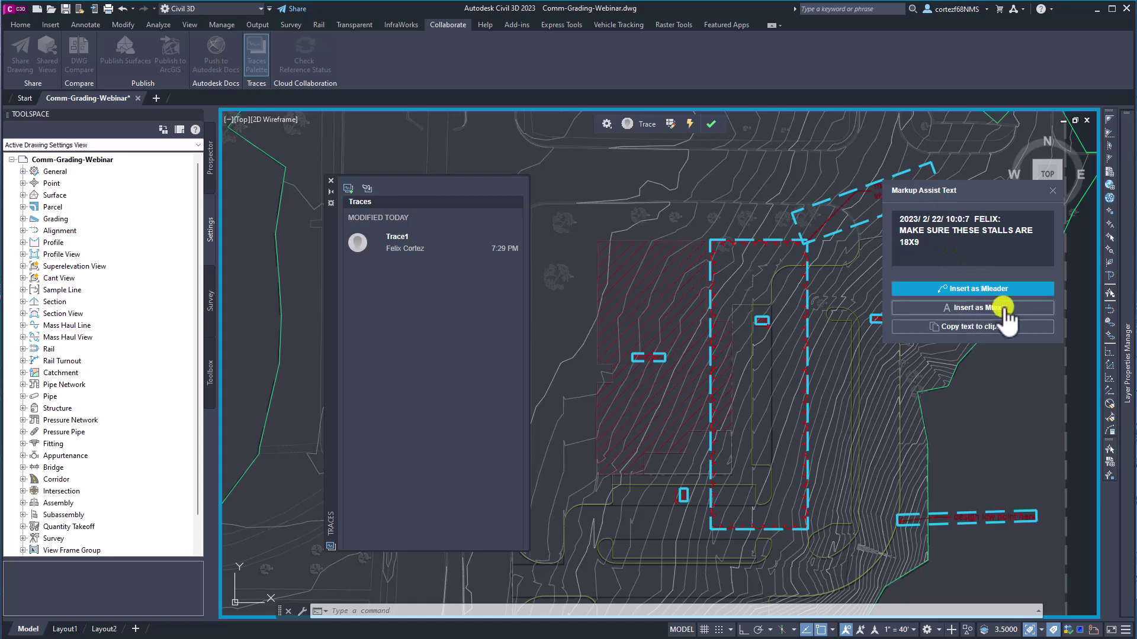
{"action": "left_click", "coordinate": [977, 288]}
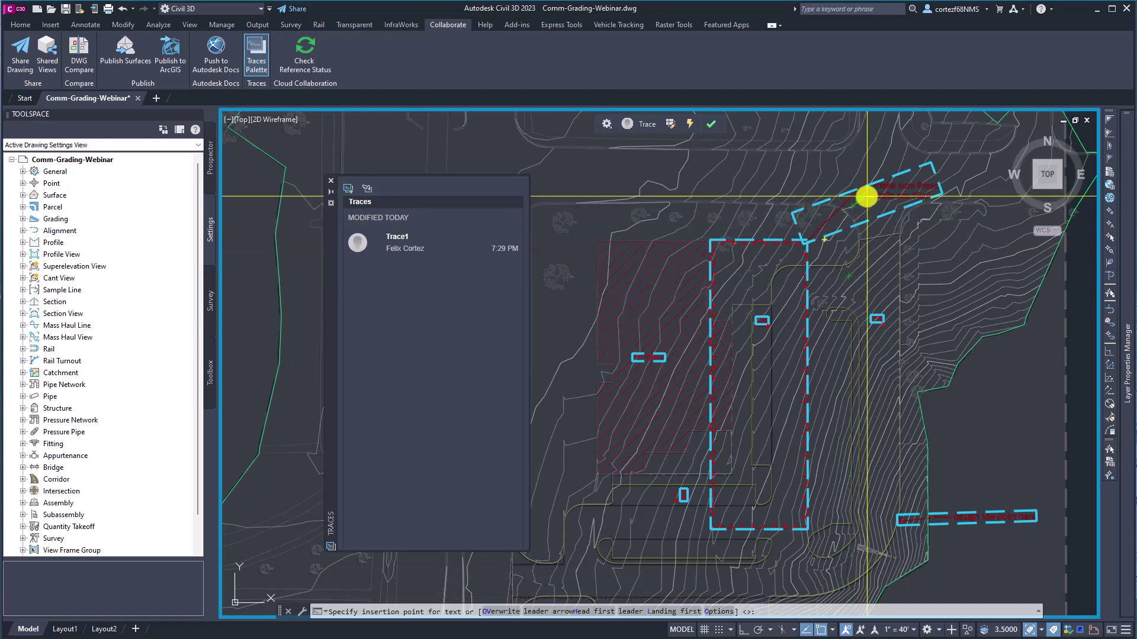
Place the stalls multileader above the parking area, pointing at the dashed box corner.
{"action": "left_click", "coordinate": [870, 189]}
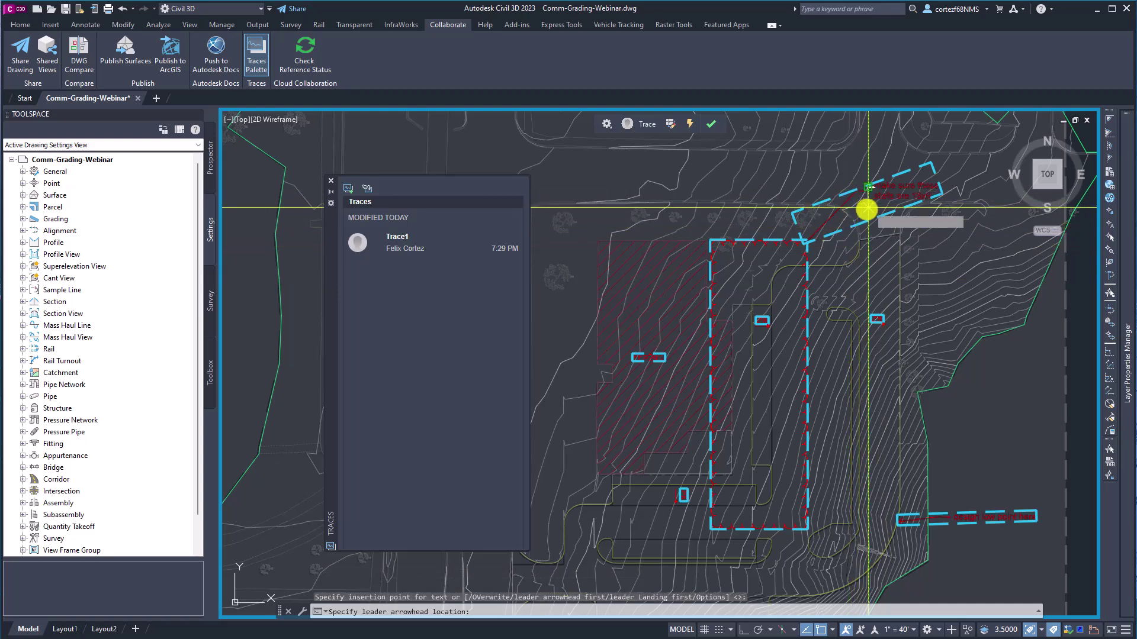
{"action": "left_click", "coordinate": [805, 241]}
{"action": "right_click", "coordinate": [855, 270]}
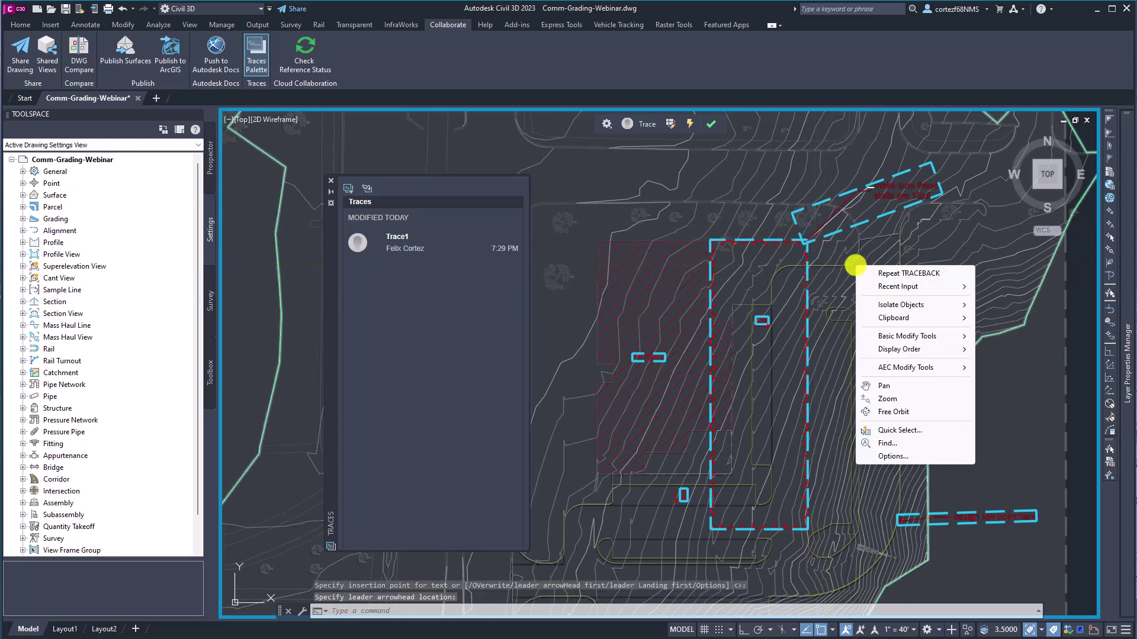
{"action": "key", "text": "Escape"}
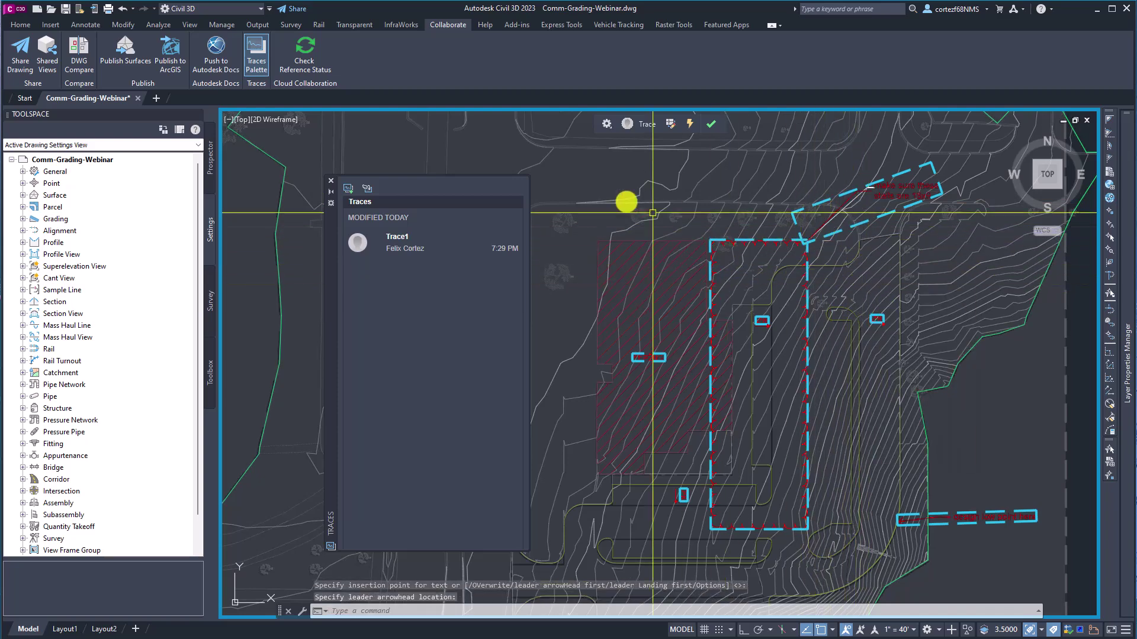
Close the Trace1 overlay and review the contoured site.
{"action": "left_click", "coordinate": [711, 123]}
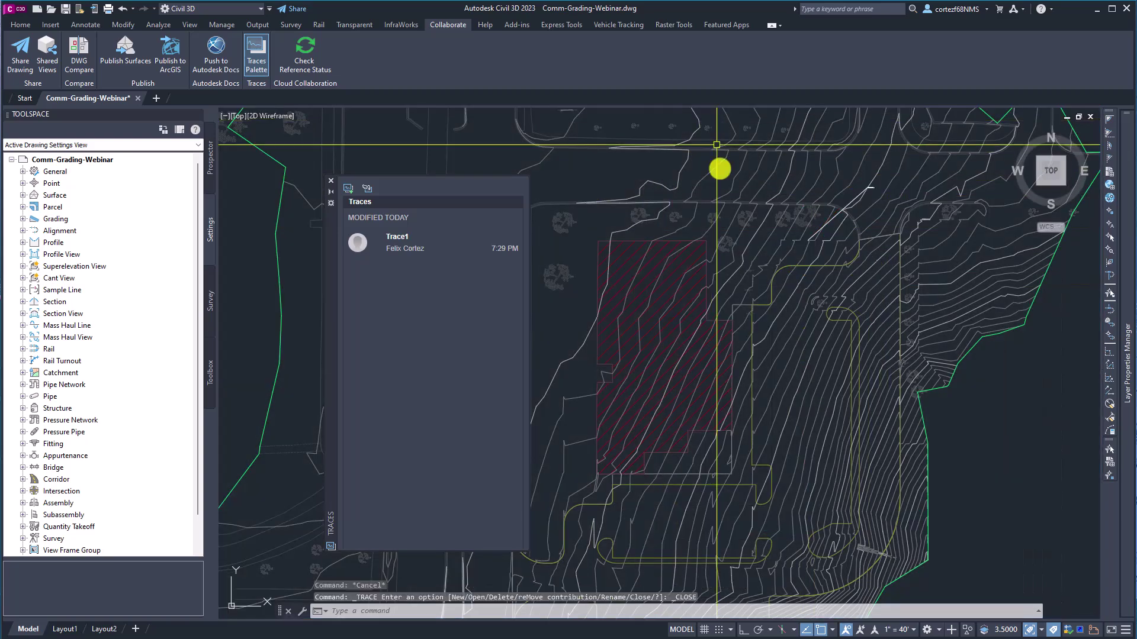
{"action": "scroll", "coordinate": [882, 160], "scroll_direction": "up", "scroll_amount": 6}
{"action": "scroll", "coordinate": [910, 171], "scroll_direction": "up", "scroll_amount": 5}
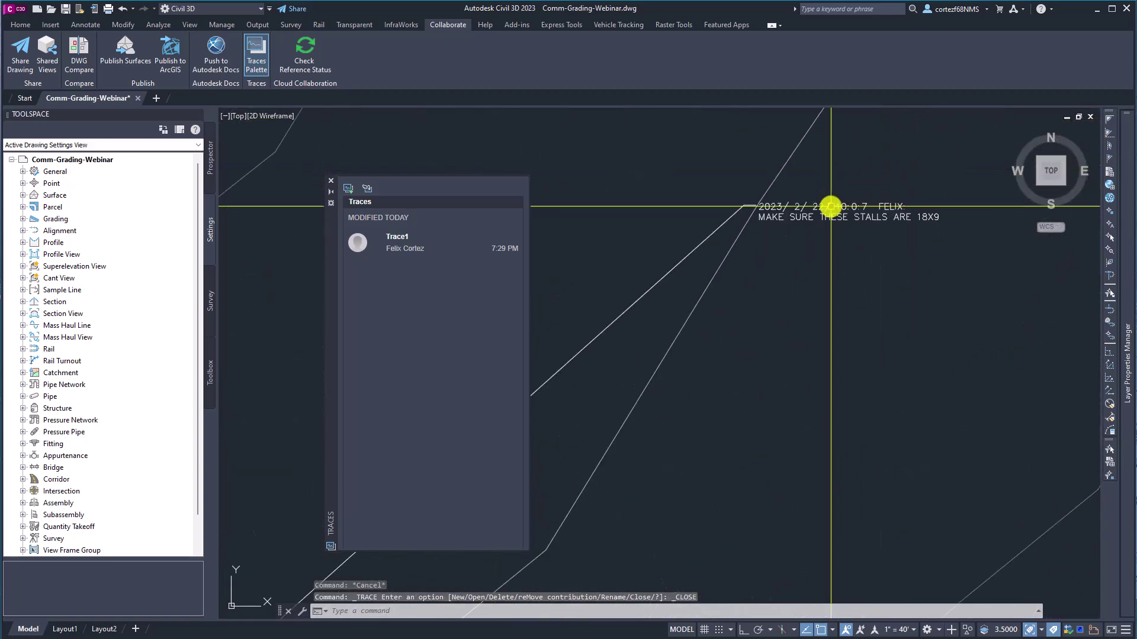
{"action": "scroll", "coordinate": [819, 219], "scroll_direction": "down", "scroll_amount": 8}
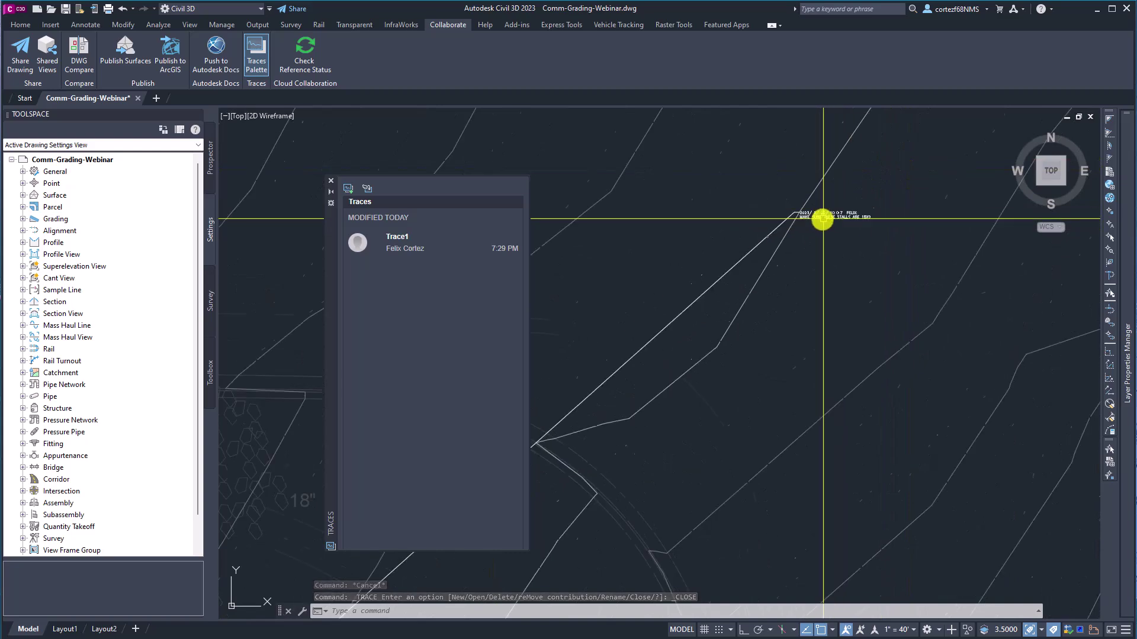
{"action": "mouse_move", "coordinate": [840, 254]}
{"action": "middle_mouse_down"}
{"action": "mouse_move", "coordinate": [745, 294]}
{"action": "mouse_move", "coordinate": [708, 329]}
{"action": "middle_mouse_up"}
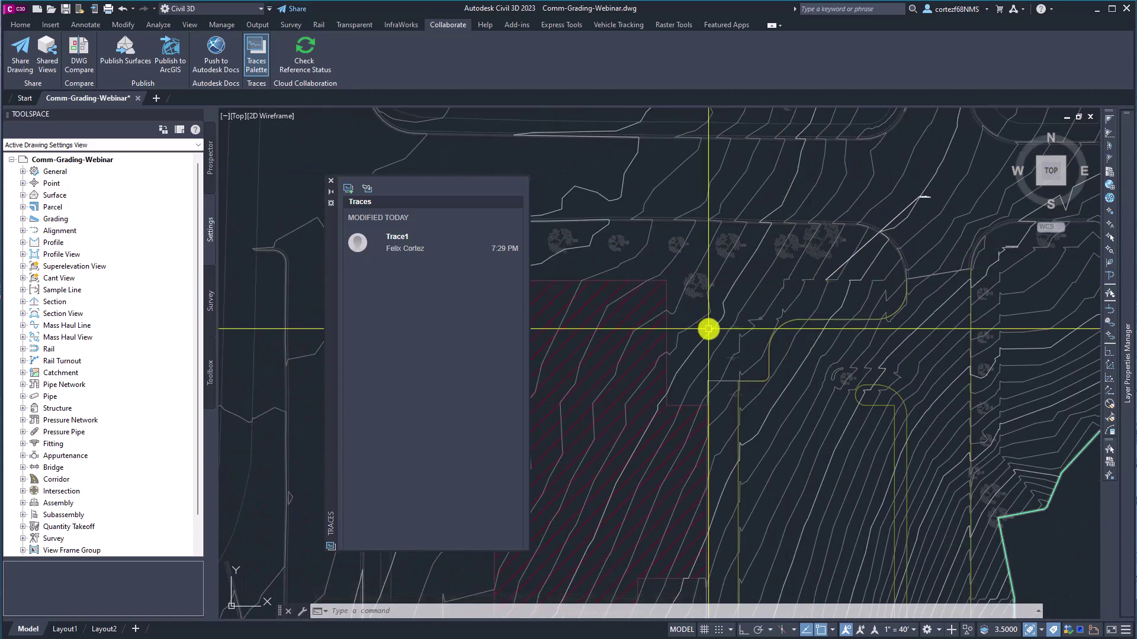
{"action": "scroll", "coordinate": [719, 317], "scroll_direction": "down", "scroll_amount": 3}
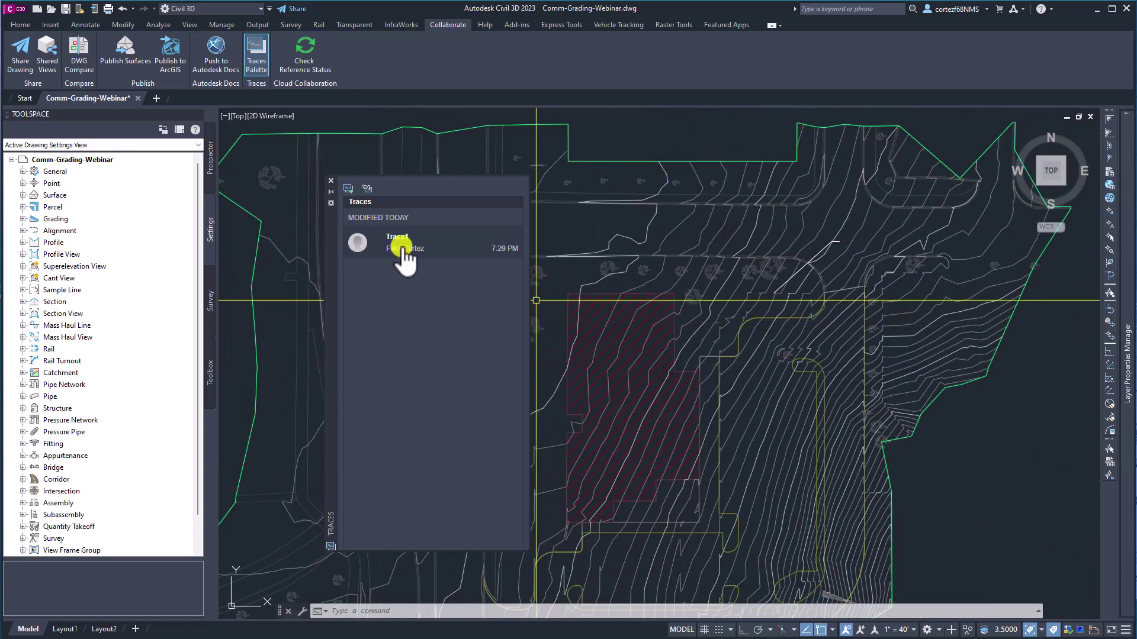
Open Trace1 from the Traces palette and review its red markups across the site.
{"action": "left_click", "coordinate": [404, 251]}
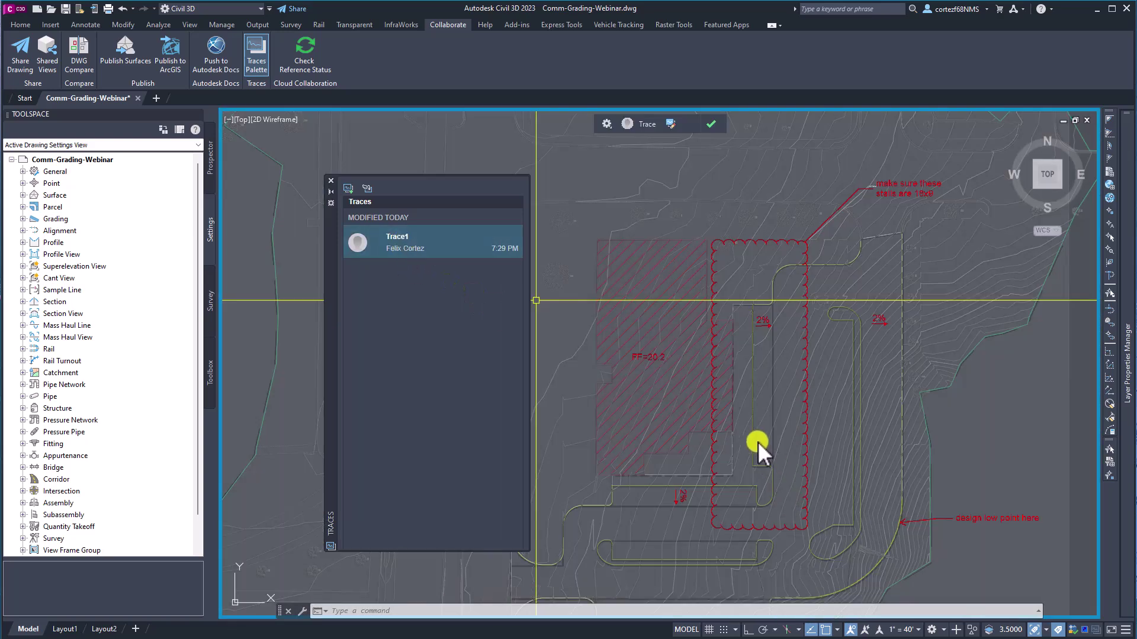
{"action": "middle_click_drag", "start_coordinate": [756, 452], "coordinate": [811, 418]}
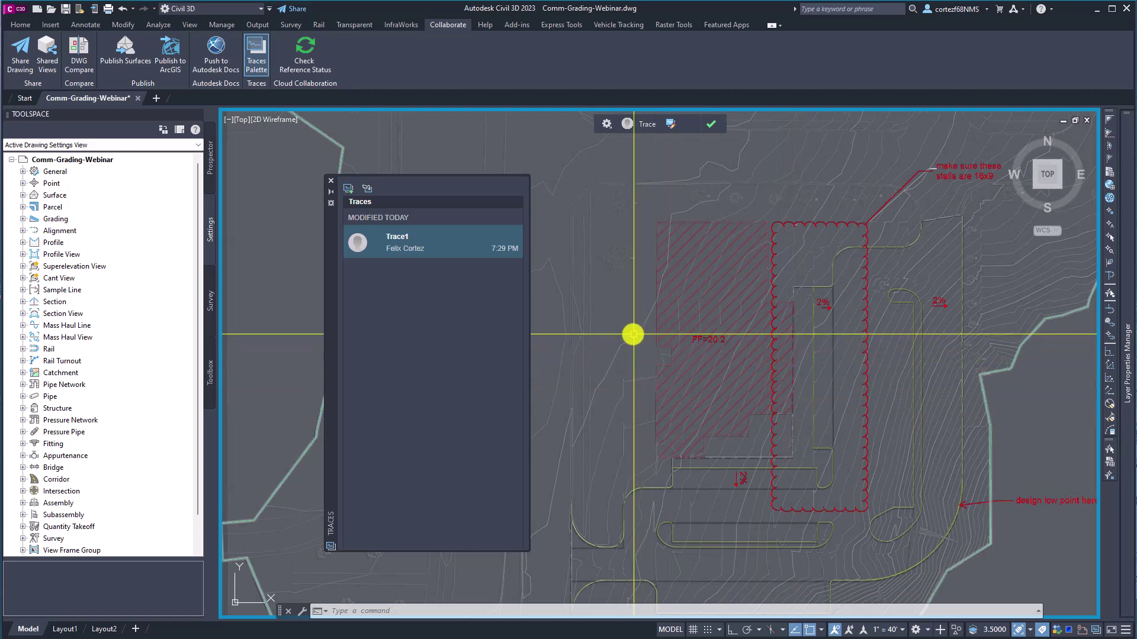
{"action": "scroll", "coordinate": [617, 340], "scroll_direction": "down", "scroll_amount": 4}
{"action": "middle_click_drag", "start_coordinate": [616, 340], "coordinate": [664, 337]}
{"action": "scroll", "coordinate": [743, 337], "scroll_direction": "up", "scroll_amount": 4}
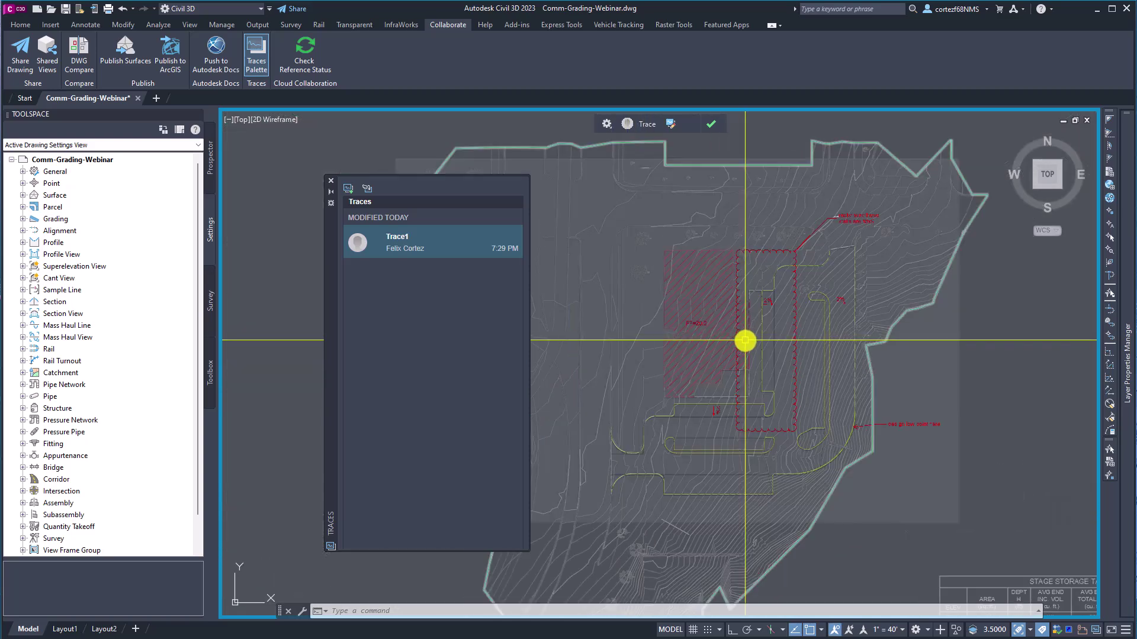
{"action": "scroll", "coordinate": [779, 383], "scroll_direction": "down", "scroll_amount": 2}
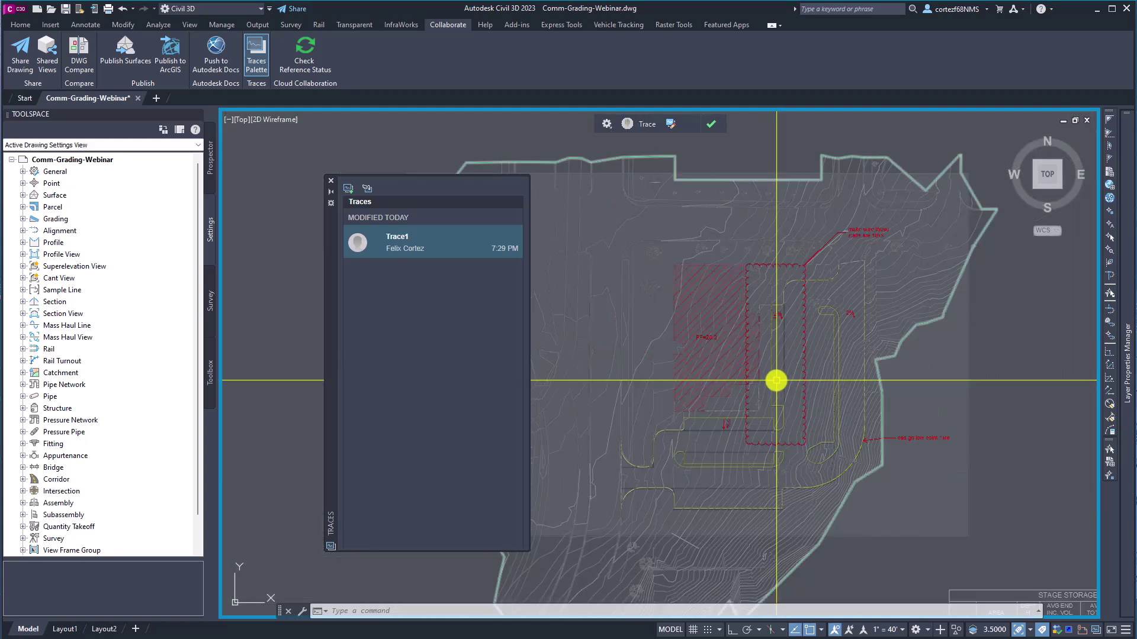
{"action": "scroll", "coordinate": [772, 381], "scroll_direction": "down", "scroll_amount": 2}
{"action": "scroll", "coordinate": [817, 391], "scroll_direction": "up", "scroll_amount": 3}
{"action": "scroll", "coordinate": [817, 388], "scroll_direction": "down", "scroll_amount": 3}
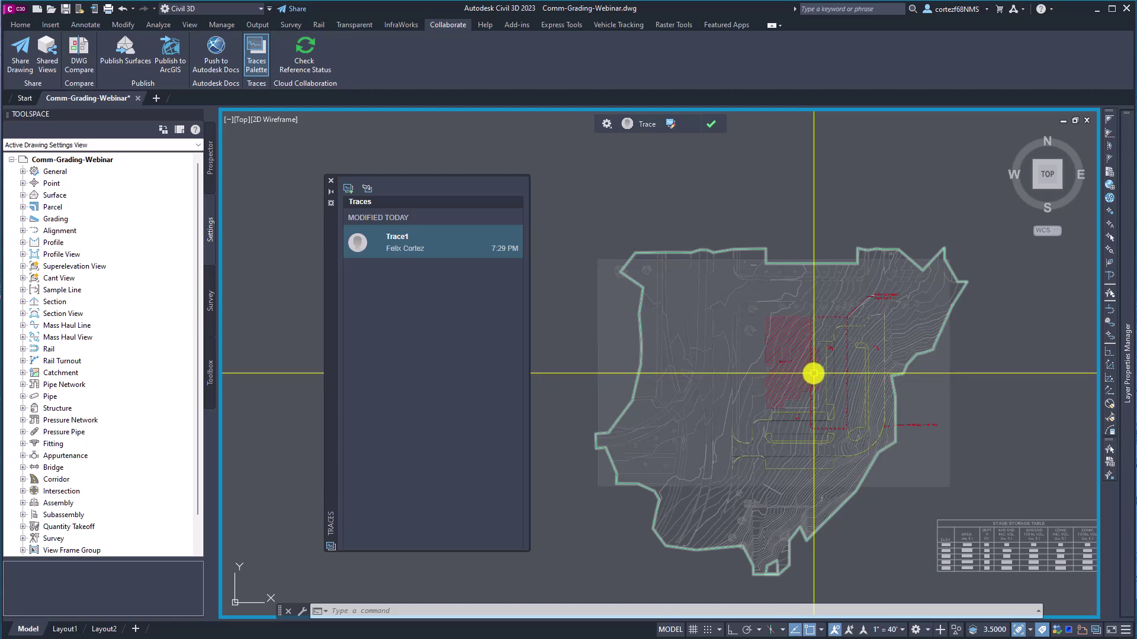
{"action": "scroll", "coordinate": [813, 373], "scroll_direction": "up", "scroll_amount": 4}
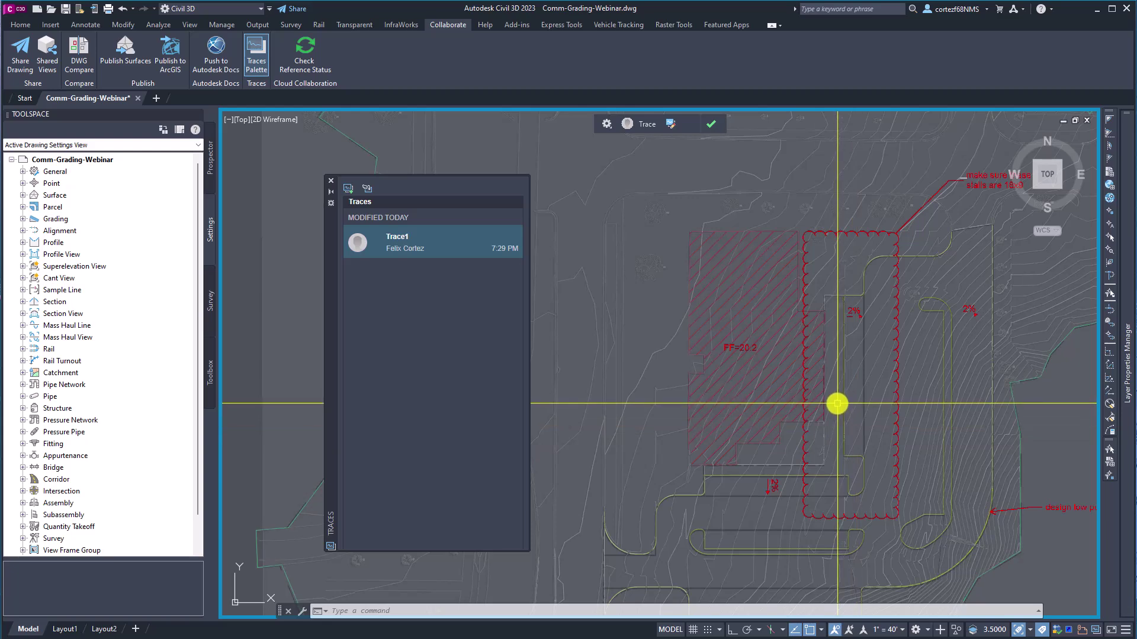
{"action": "scroll", "coordinate": [837, 404], "scroll_direction": "down", "scroll_amount": 2}
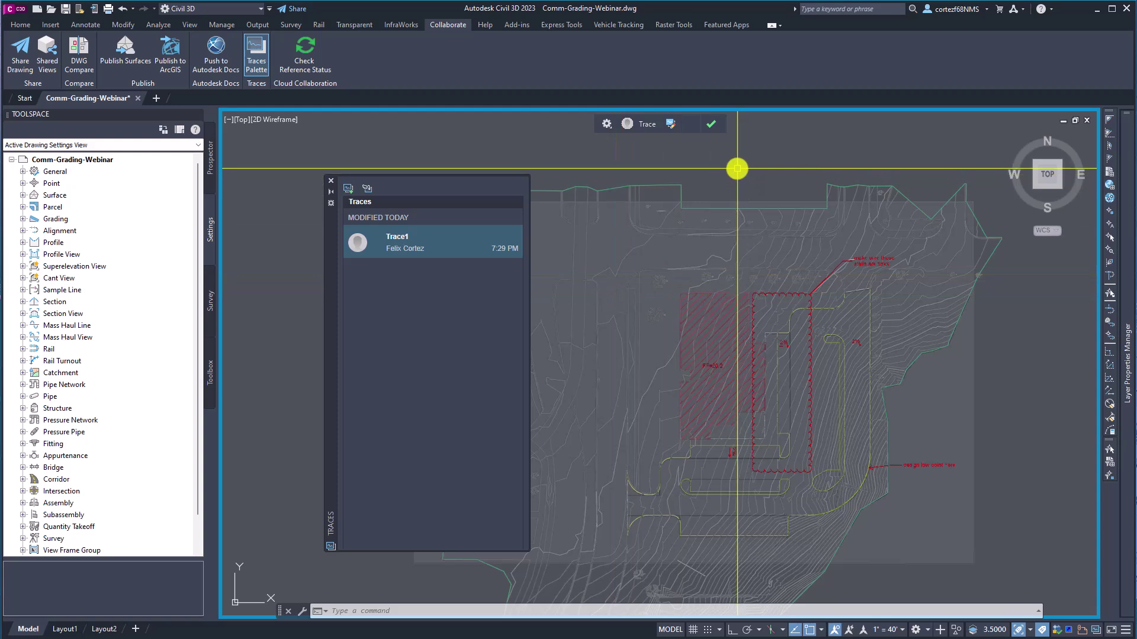
{"action": "left_click", "coordinate": [790, 356]}
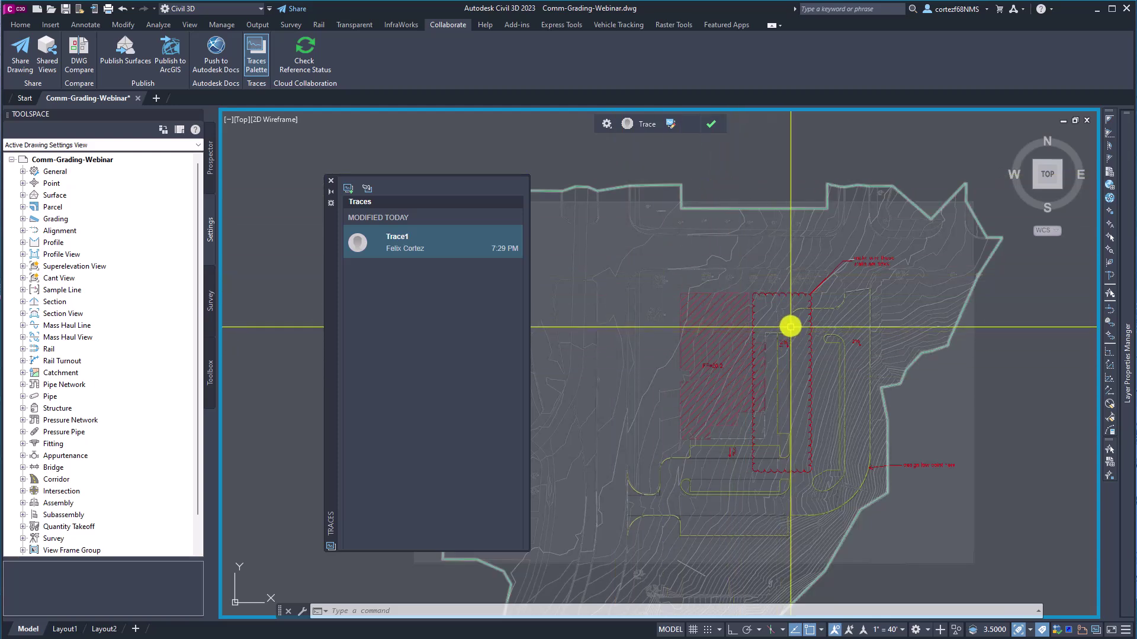